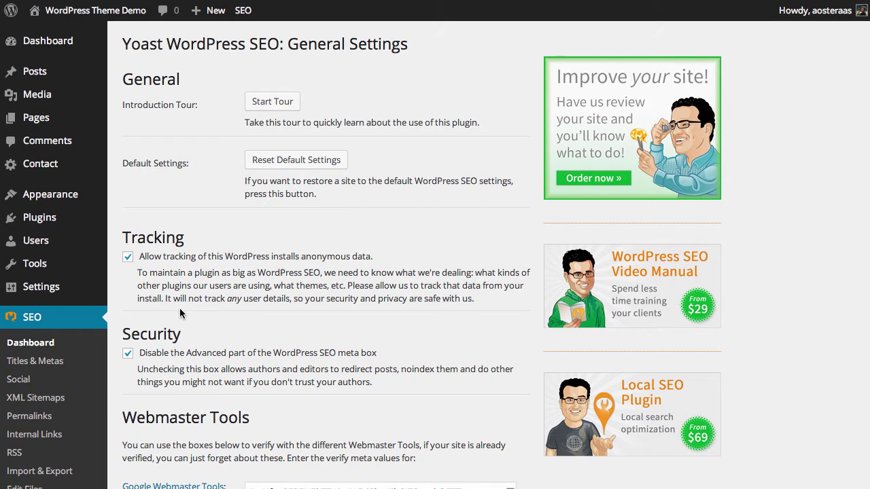
# Step: Turn on Force rewrite titles in the SEO plugin's Titles & Metas general settings, and open the Home settings
pyautogui.click(57, 366)
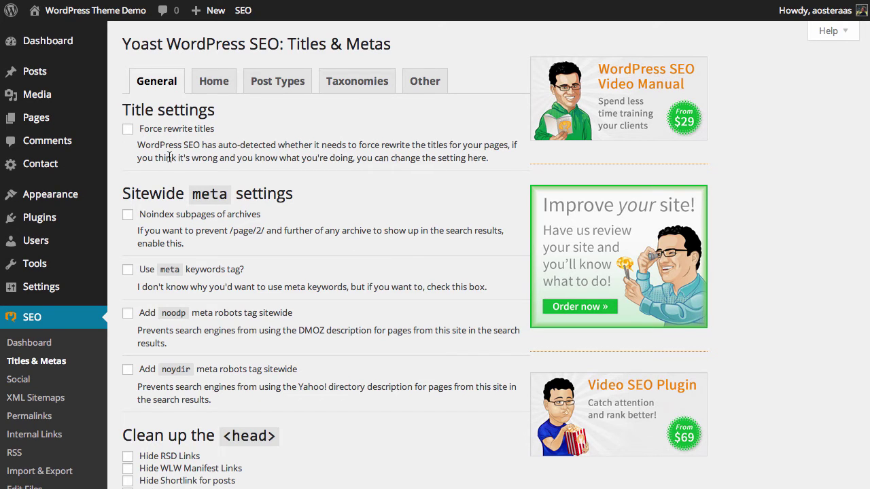
pyautogui.click(128, 129)
pyautogui.scroll(-2, 424, 178)
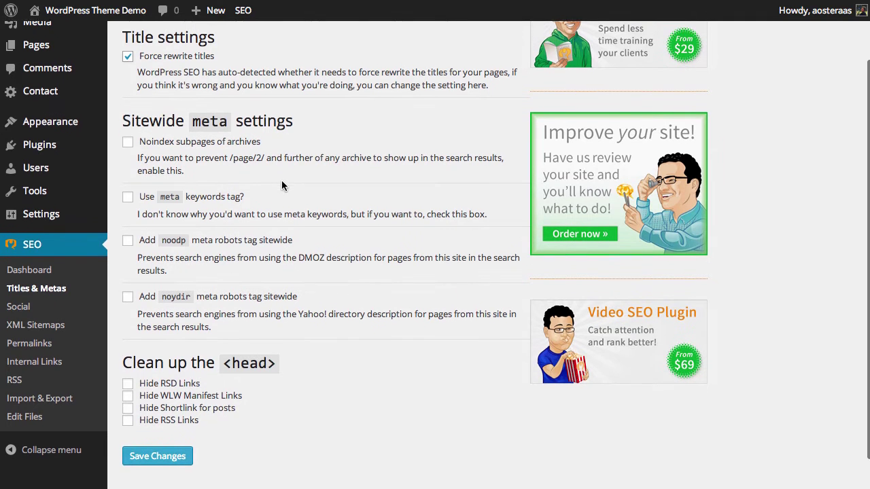
pyautogui.scroll(-2, 282, 185)
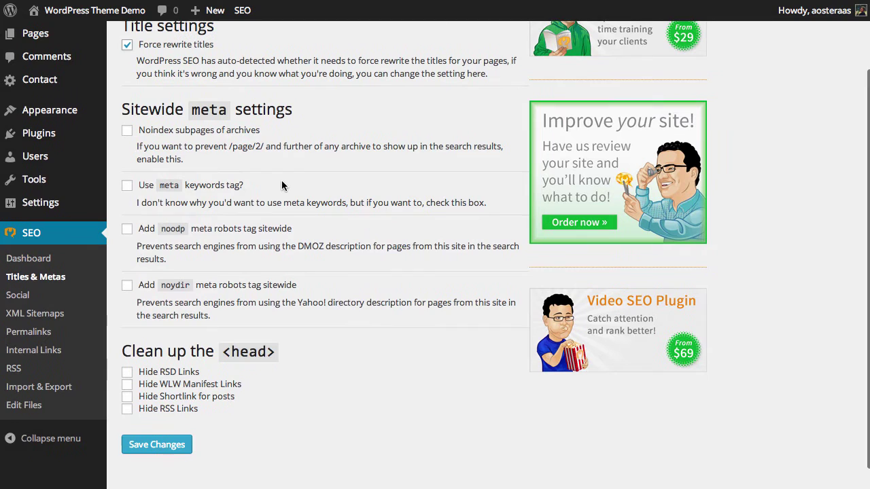
pyautogui.scroll(1, 282, 185)
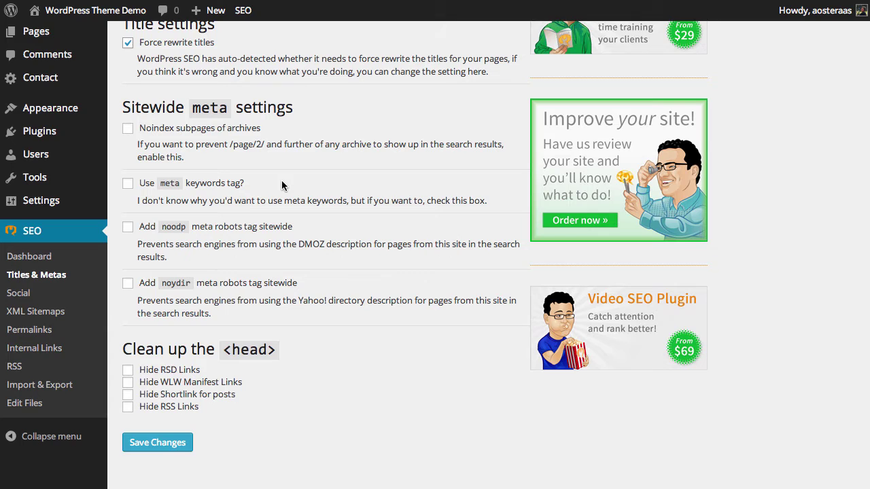
pyautogui.scroll(-1, 281, 185)
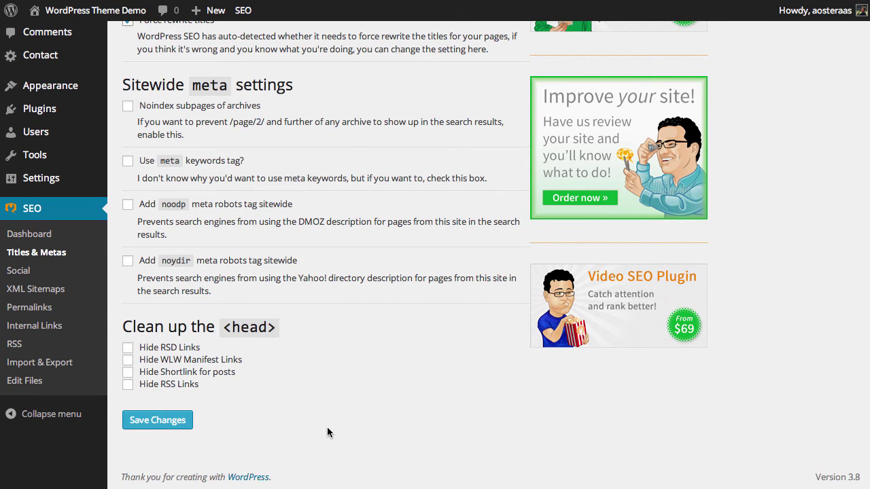
pyautogui.scroll(5, 326, 426)
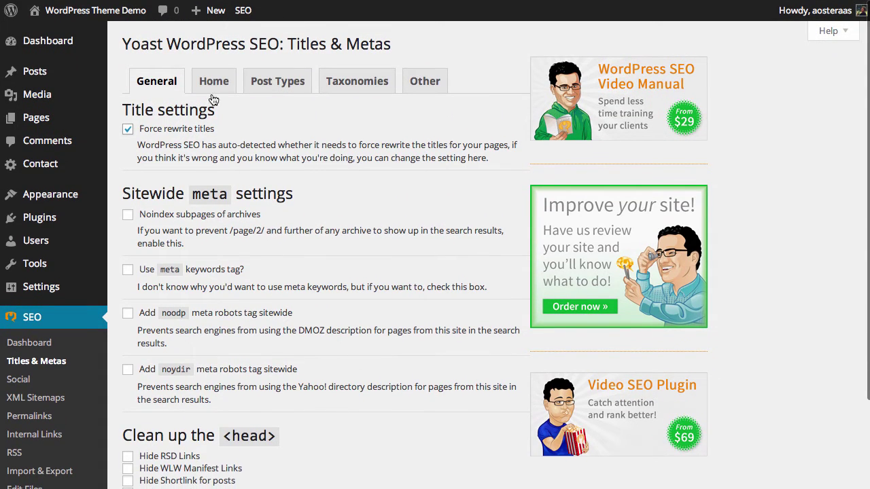
pyautogui.click(213, 86)
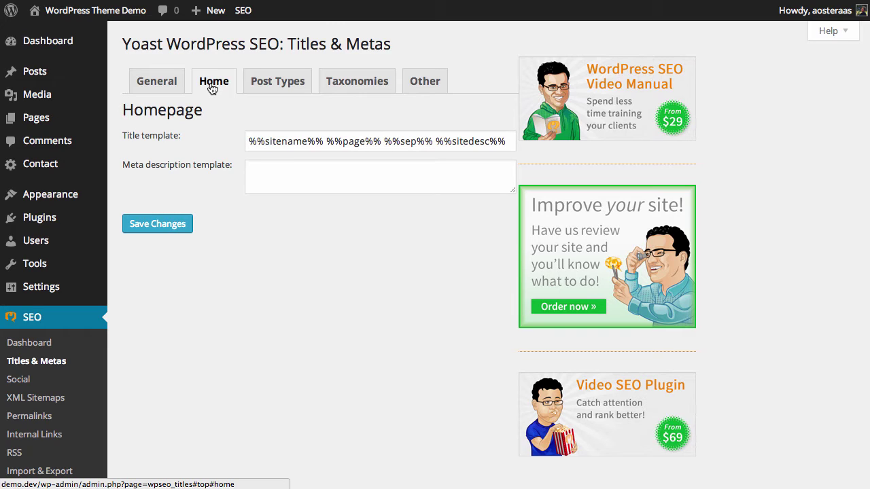
# Step: Replace the homepage title template with "WordPress Knowledge Base - The best WordPress How-tos"
pyautogui.click(281, 171)
pyautogui.click(265, 144)
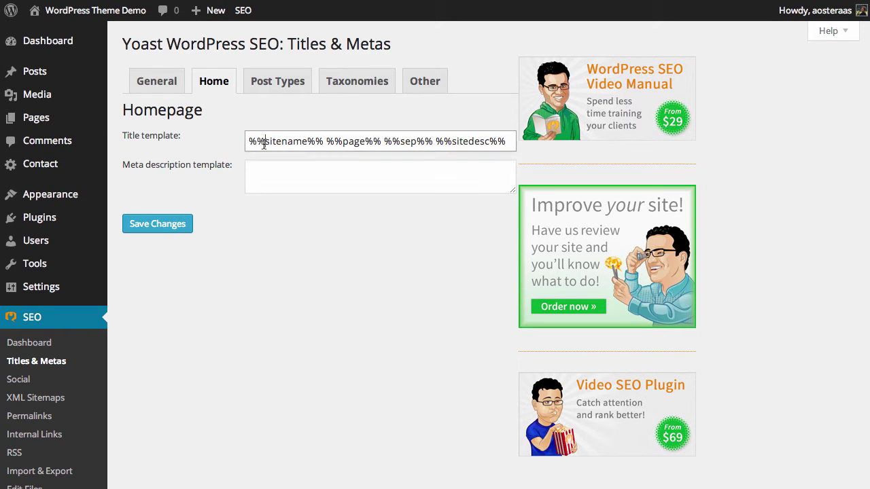
pyautogui.hotkey('ctrl', 'a')
pyautogui.write('WordPress Kno')
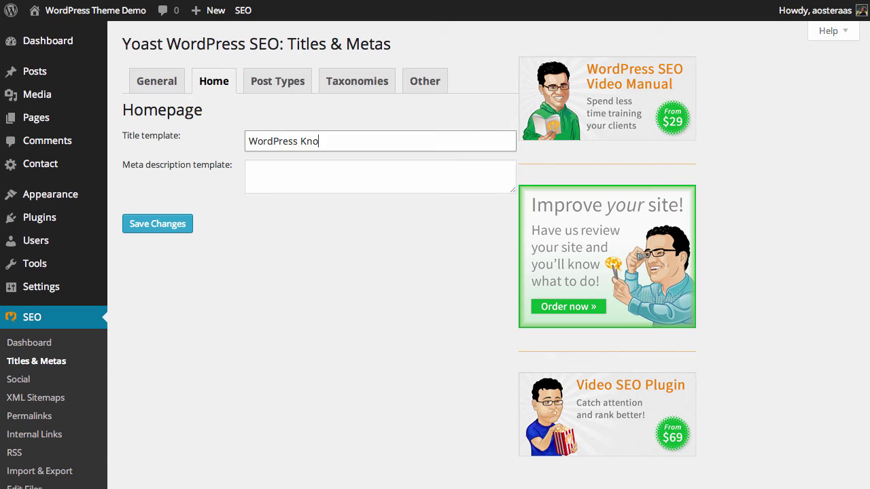
pyautogui.write('wledgebase')
pyautogui.press('BackSpace')
pyautogui.press('BackSpace')
pyautogui.press('BackSpace')
pyautogui.press('BackSpace')
pyautogui.write('Base - The best Wordpress')
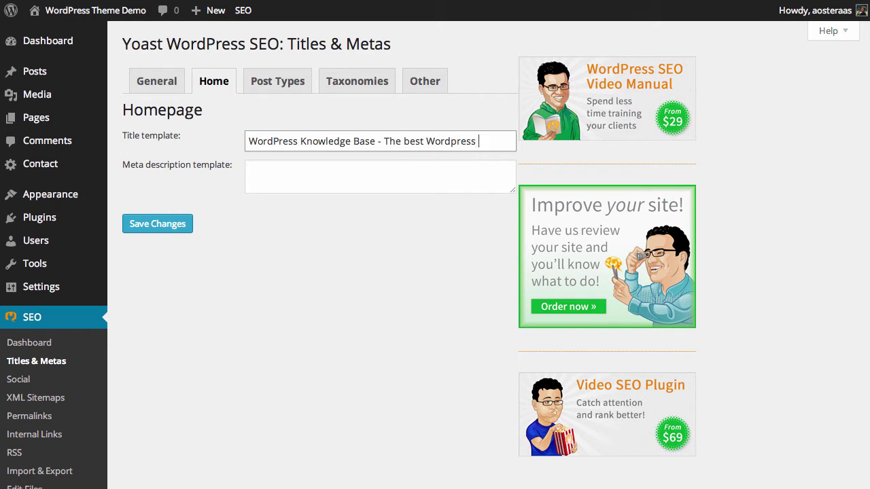
pyautogui.press('BackSpace')
pyautogui.press('BackSpace')
pyautogui.press('BackSpace')
pyautogui.press('BackSpace')
pyautogui.press('BackSpace')
pyautogui.write('Press How-tos')
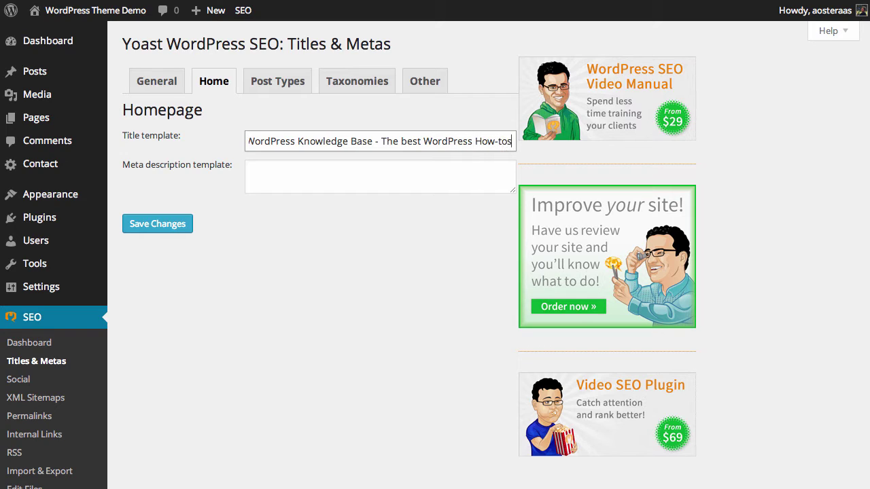
# Step: Clear the homepage title template and undo the edits to restore the variable-based template
pyautogui.hotkey('ctrl', 'a')
pyautogui.press('BackSpace')
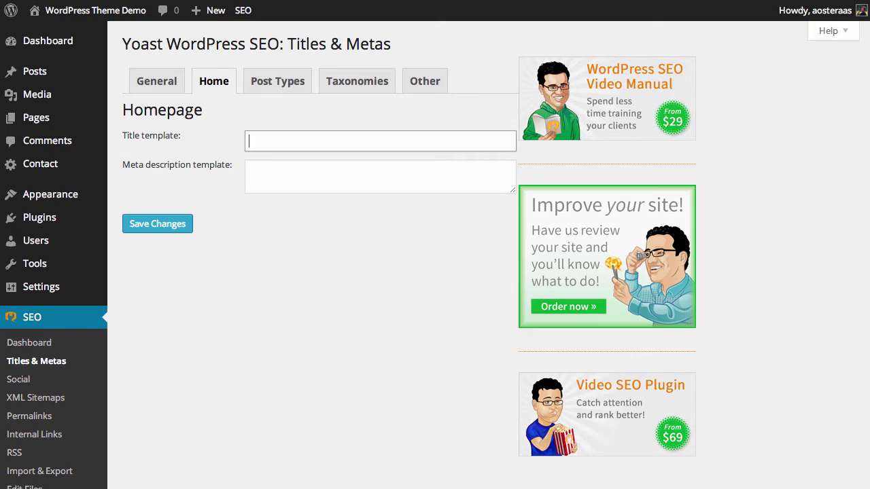
pyautogui.hotkey('ctrl', 'z')
pyautogui.hotkey('ctrl', 'z')
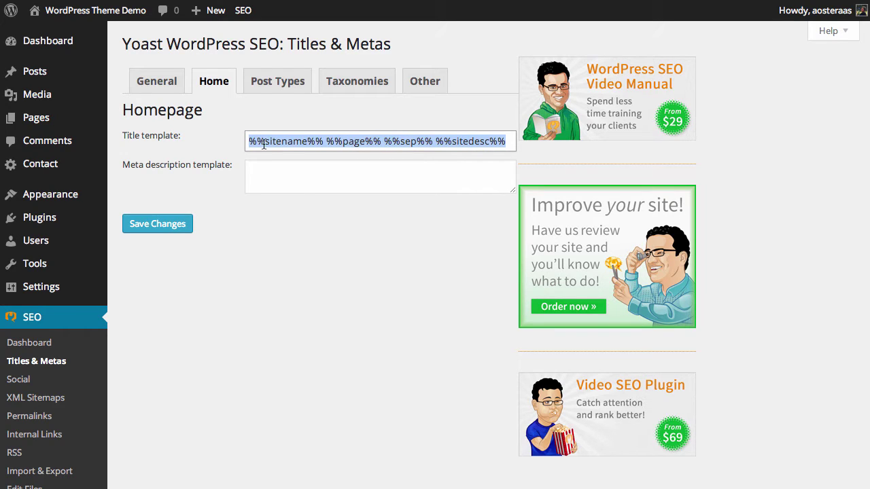
# Step: Set the homepage meta description template to "WordPress Knowledge Base is a site dedicated to WordPress Tutorials and helping users find answers to common problems."
pyautogui.click(303, 179)
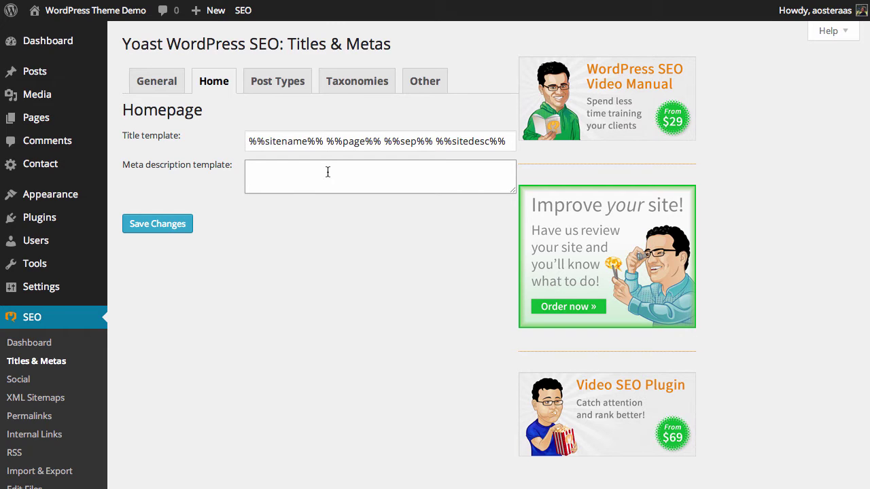
pyautogui.write('WordPress Knowledge  Base is a site ded')
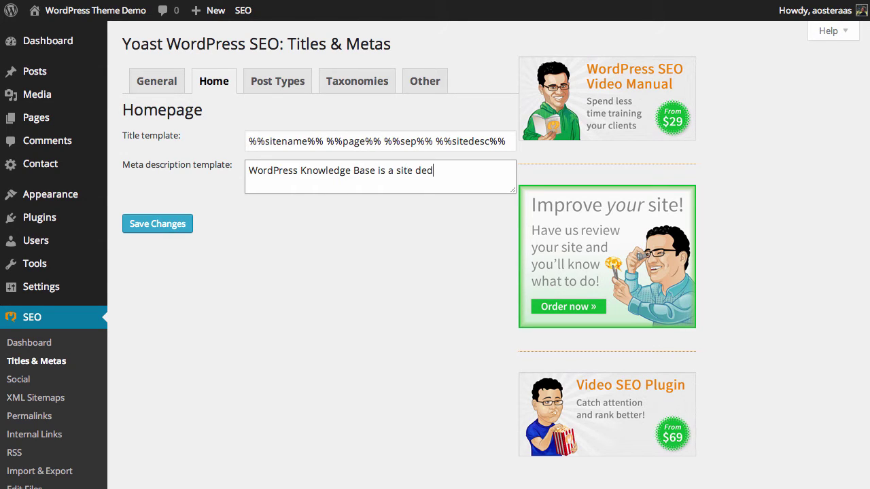
pyautogui.write('icated to WordPre')
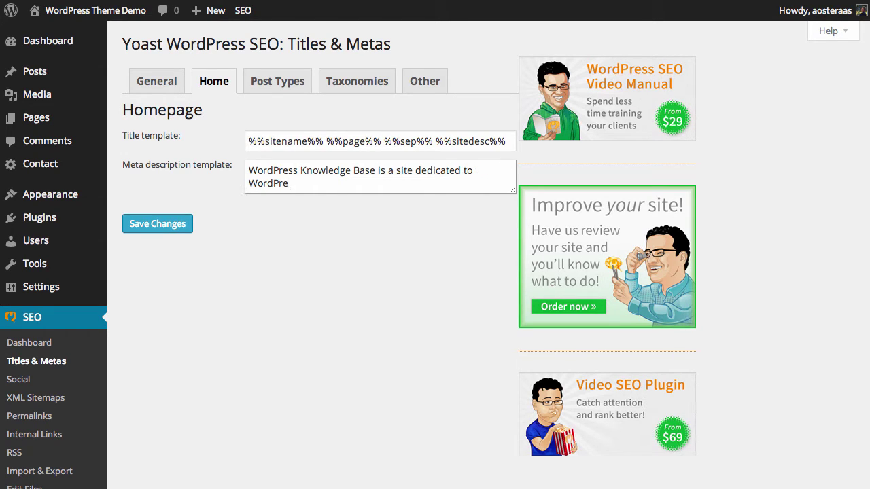
pyautogui.write('ss Tutorials and helping th')
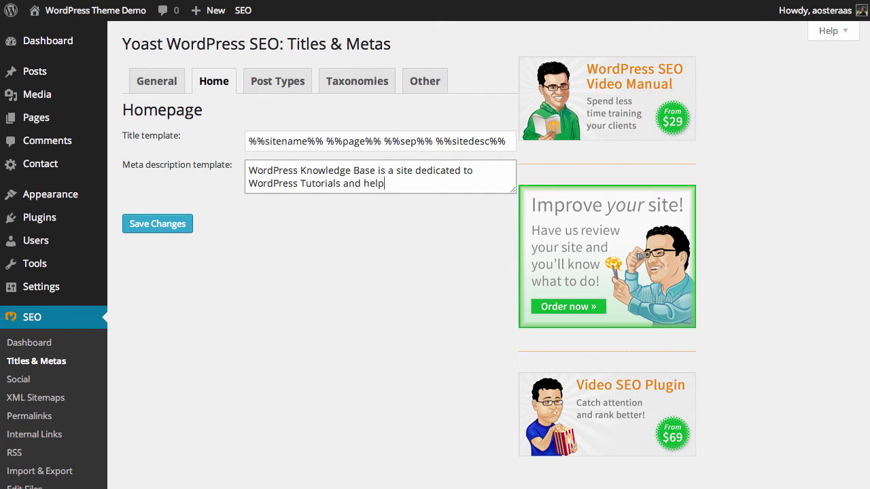
pyautogui.press('BackSpace')
pyautogui.press('BackSpace')
pyautogui.write('users find answe')
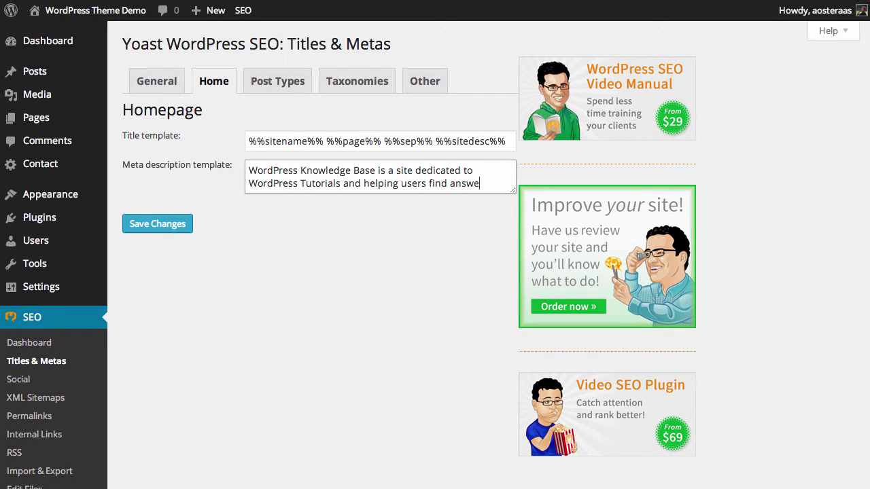
pyautogui.write('rs to common problems.')
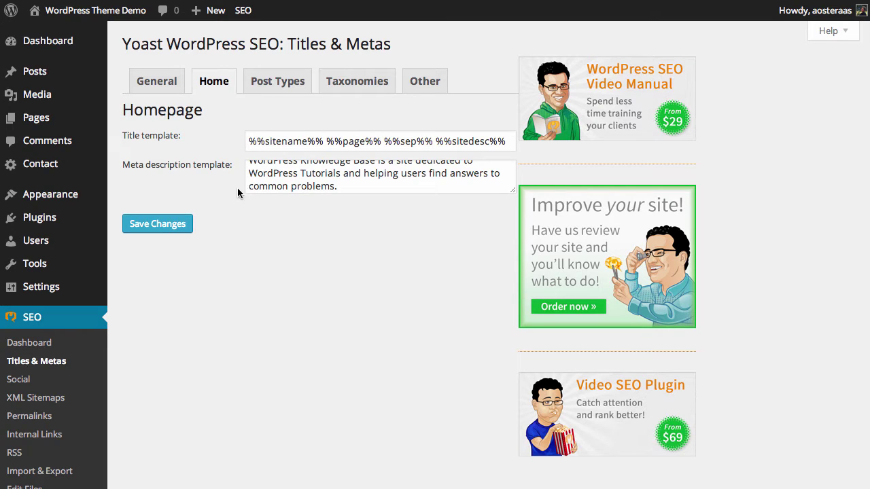
# Step: Examine the title, meta description, robots, authorship and meta box settings for posts, pages and media under Post Types
pyautogui.click(284, 90)
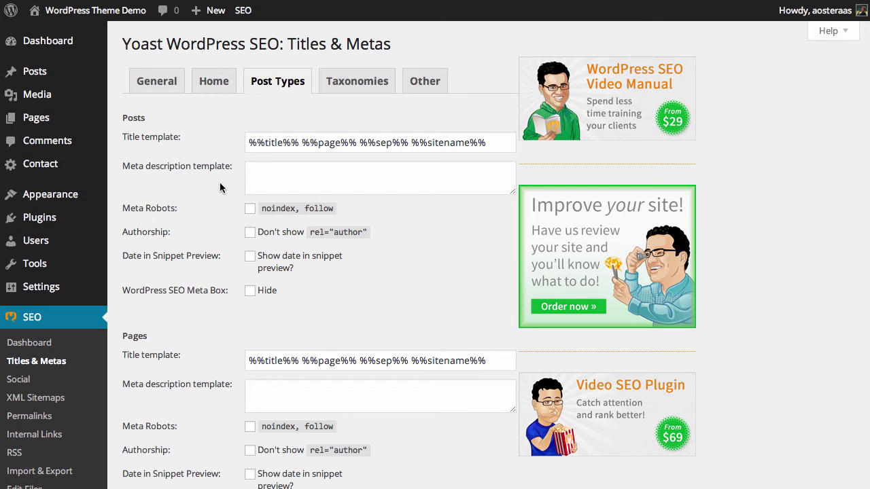
pyautogui.scroll(-5, 219, 182)
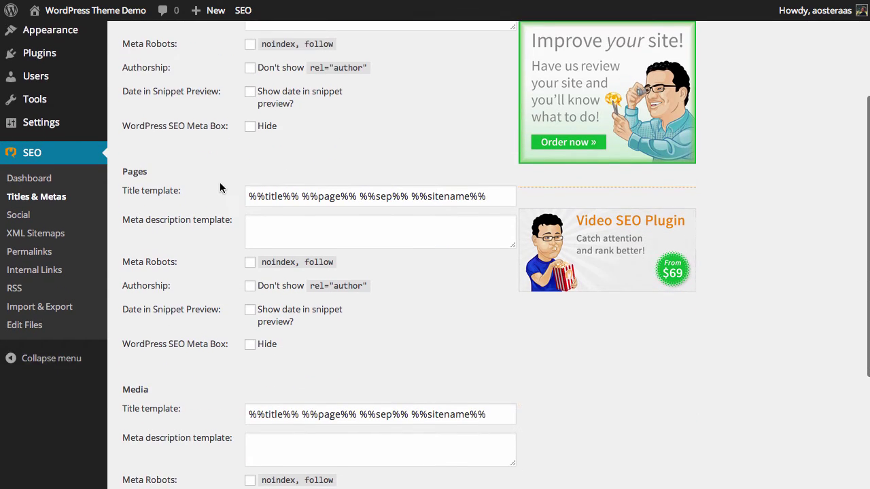
pyautogui.scroll(3, 220, 246)
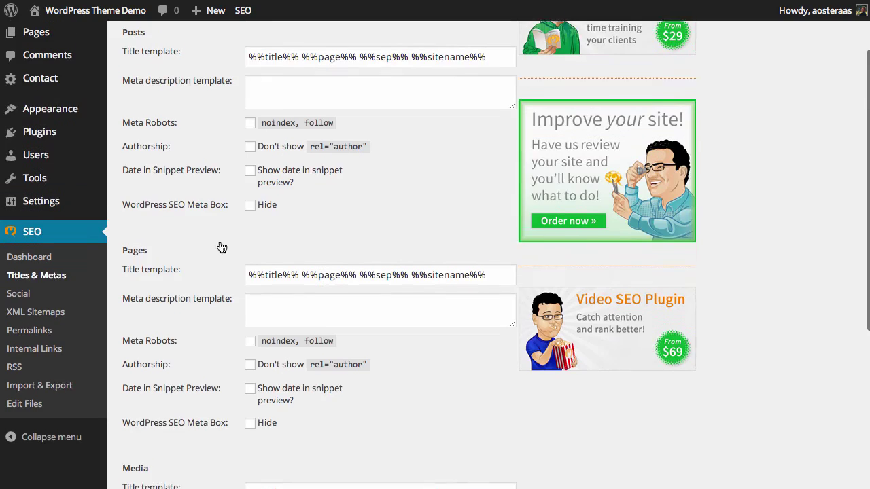
pyautogui.scroll(1, 219, 246)
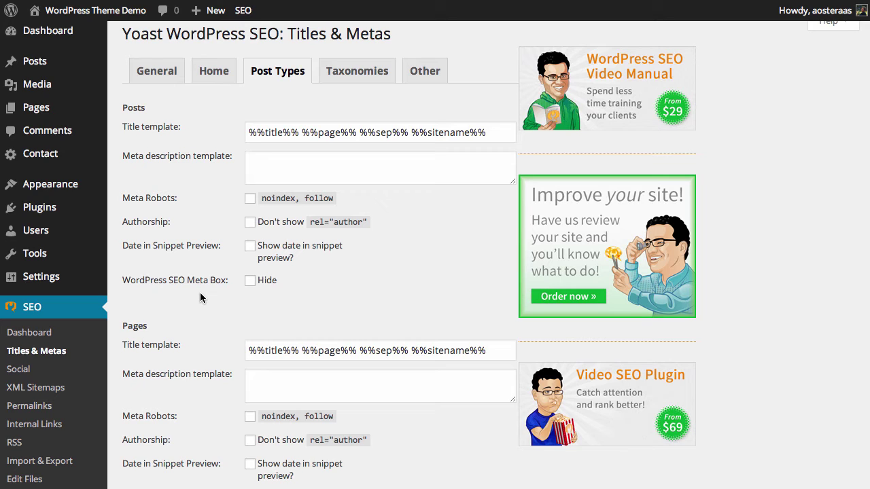
pyautogui.moveTo(56, 68)
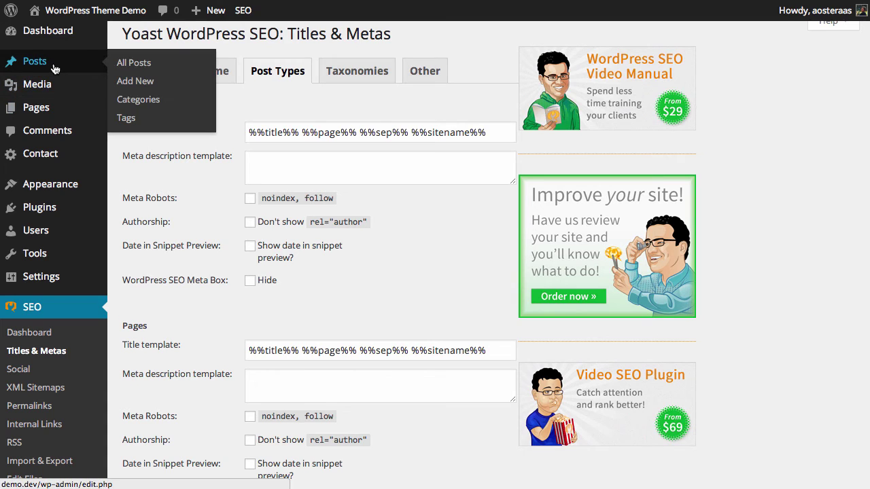
pyautogui.click(133, 81)
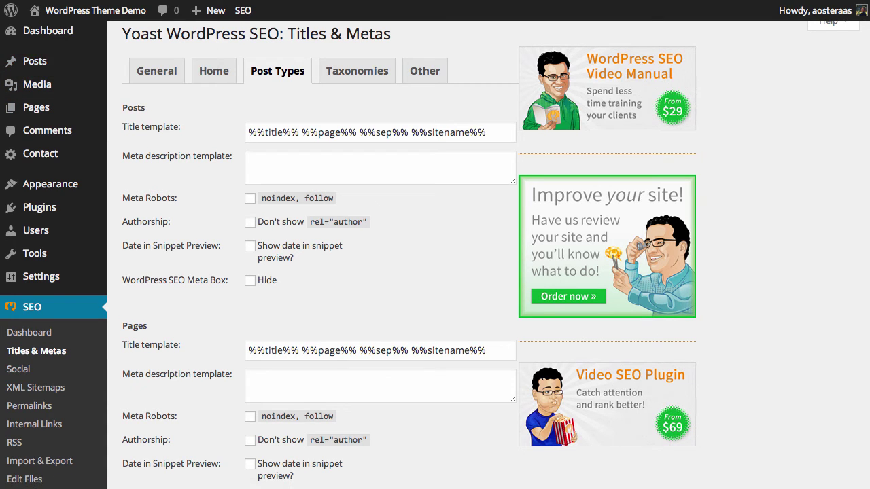
pyautogui.scroll(-5, 108, 405)
pyautogui.scroll(-5, 228, 293)
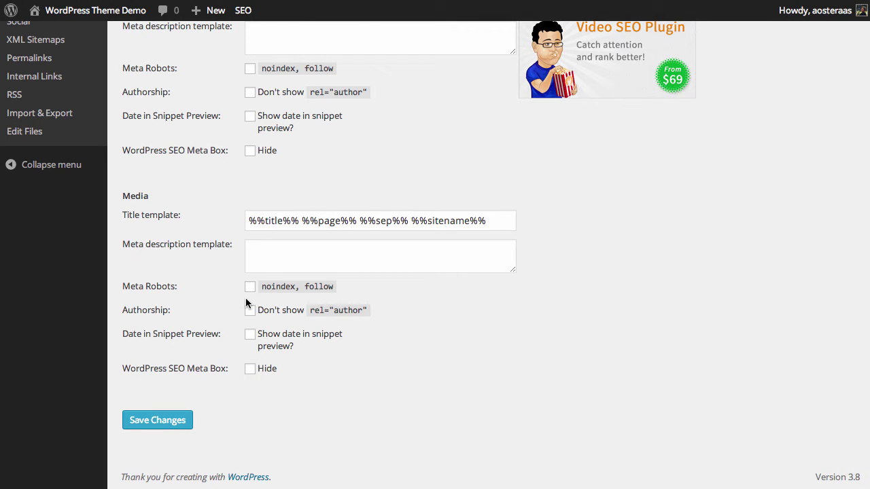
pyautogui.scroll(5, 246, 302)
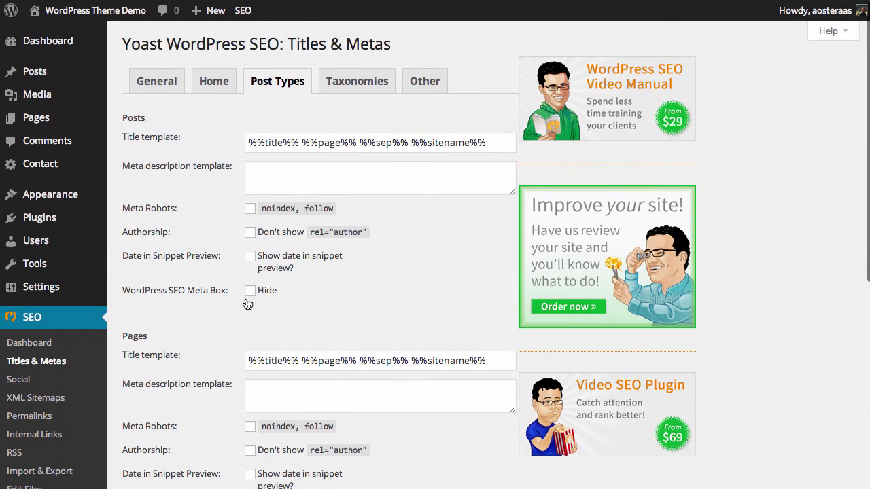
# Step: Examine the taxonomy title templates and meta options, plus the author and date archive settings under Other
pyautogui.click(343, 92)
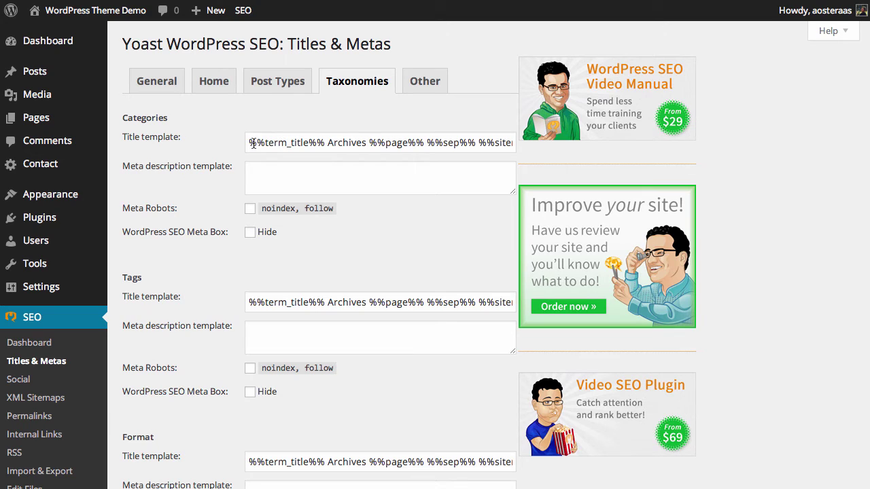
pyautogui.moveTo(485, 141); pyautogui.dragTo(558, 144)
pyautogui.click(280, 188)
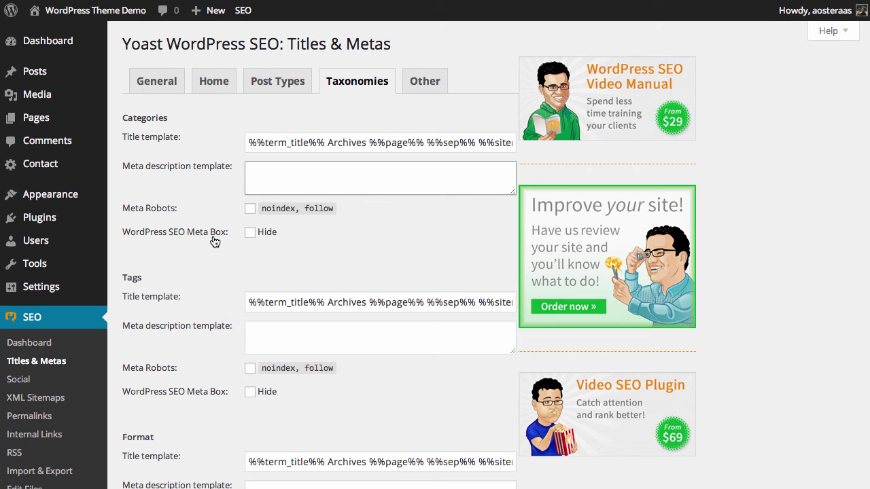
pyautogui.scroll(-4, 253, 240)
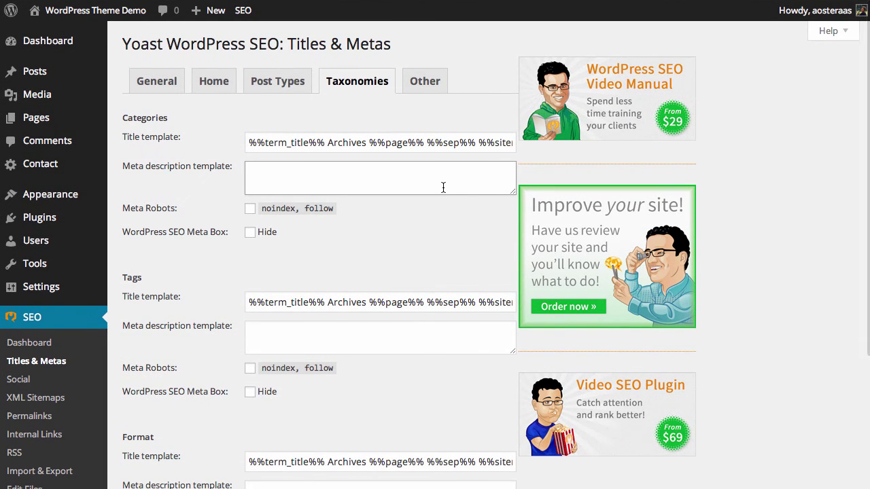
pyautogui.click(421, 87)
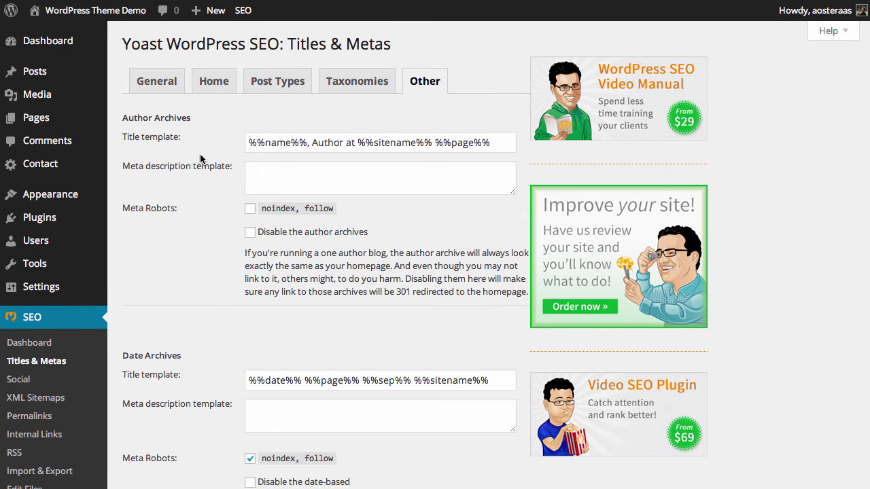
pyautogui.scroll(-3, 199, 158)
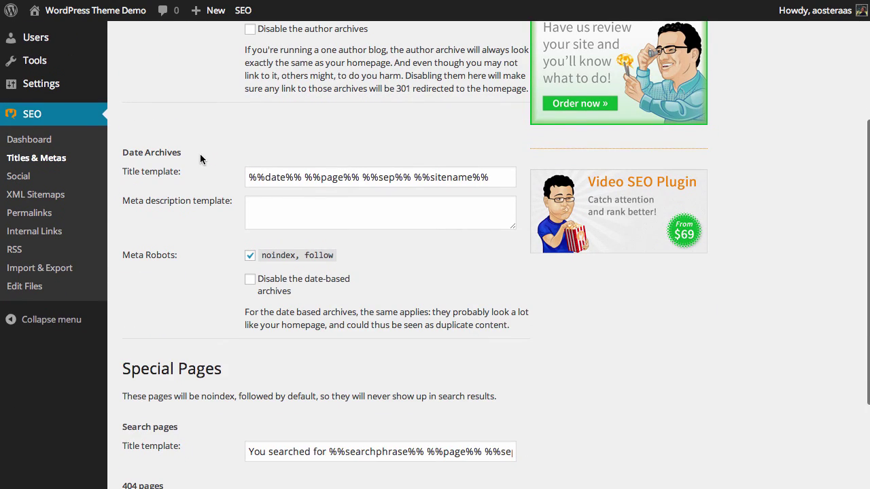
pyautogui.scroll(-2, 199, 159)
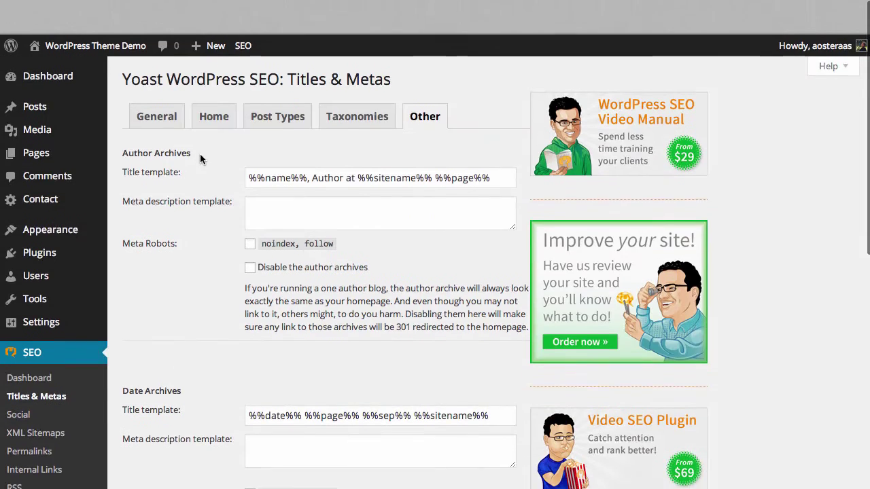
pyautogui.scroll(-1, 200, 158)
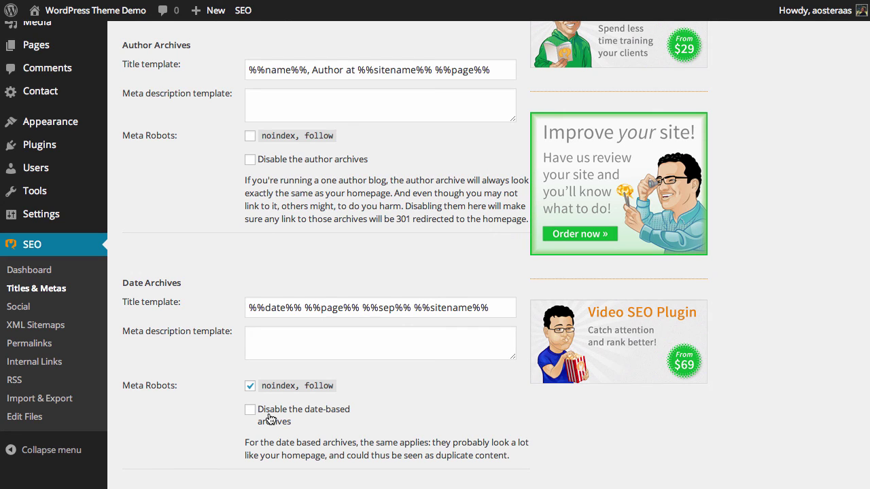
# Step: Check the special pages' search title template and save the Titles & Metas settings
pyautogui.scroll(-5, 214, 404)
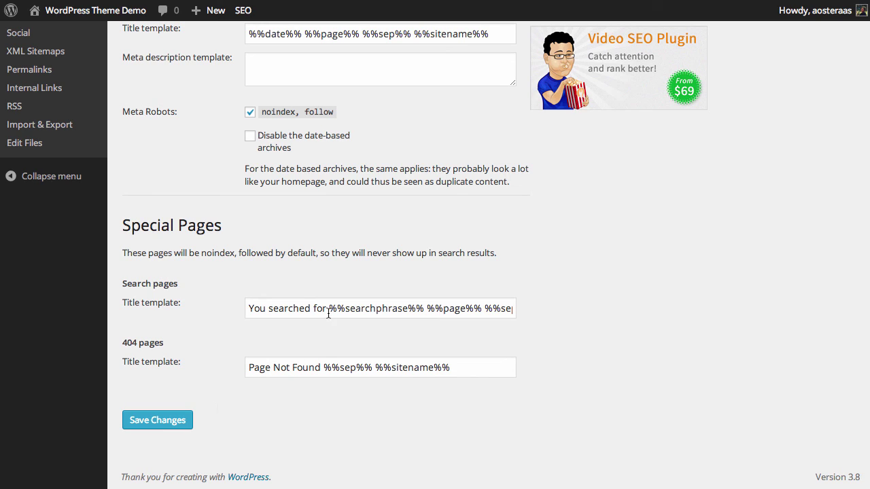
pyautogui.moveTo(327, 308); pyautogui.dragTo(415, 309)
pyautogui.click(414, 310)
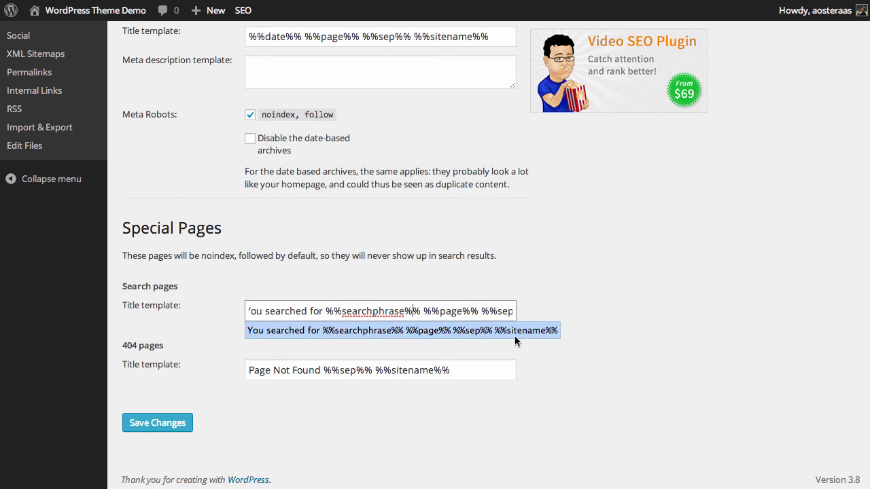
pyautogui.click(559, 398)
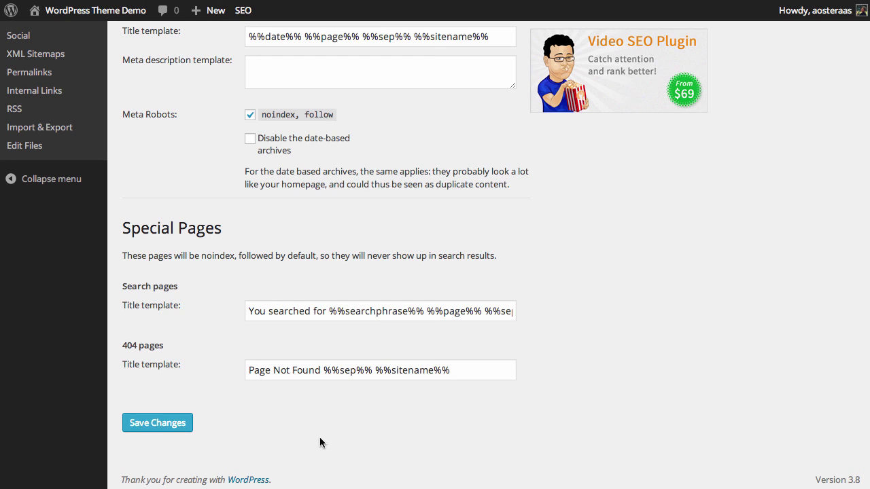
pyautogui.click(170, 426)
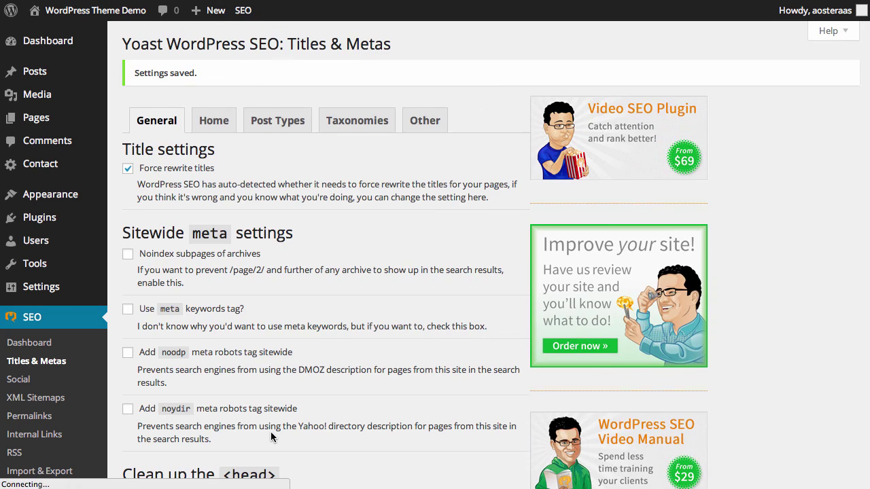